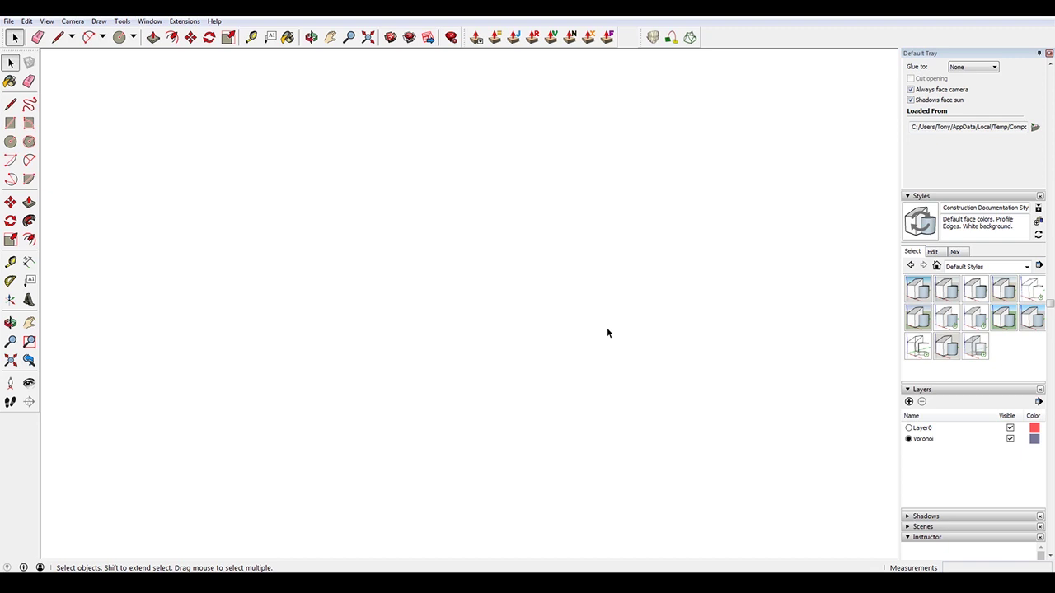
Draw a 20-foot-radius circle face on the ground plane and zoom in on it
key(c)
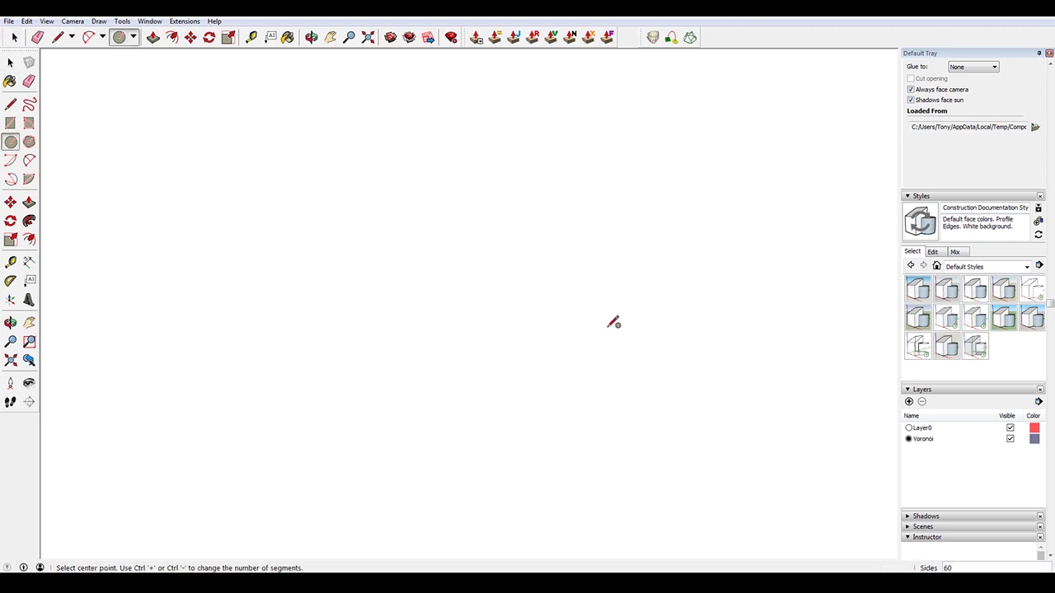
click(457, 368)
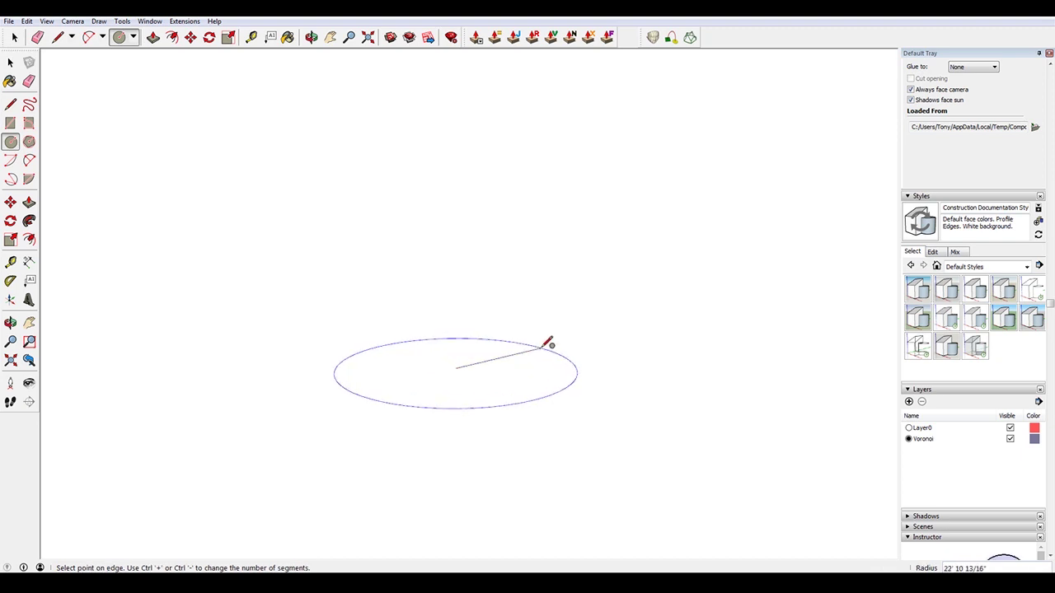
text(20)
key(Return)
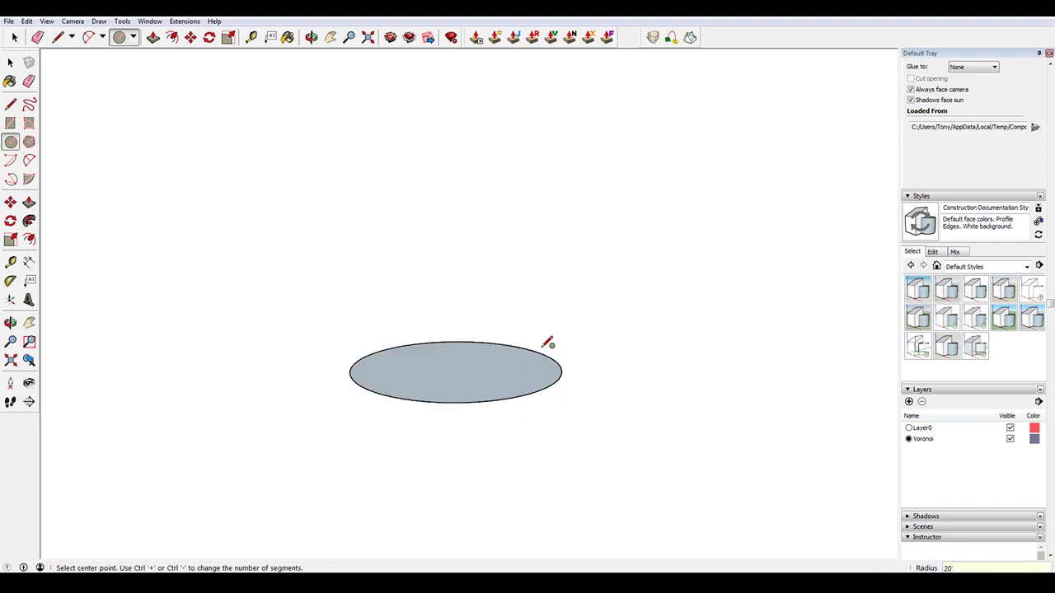
scroll(379, 330, up, 3)
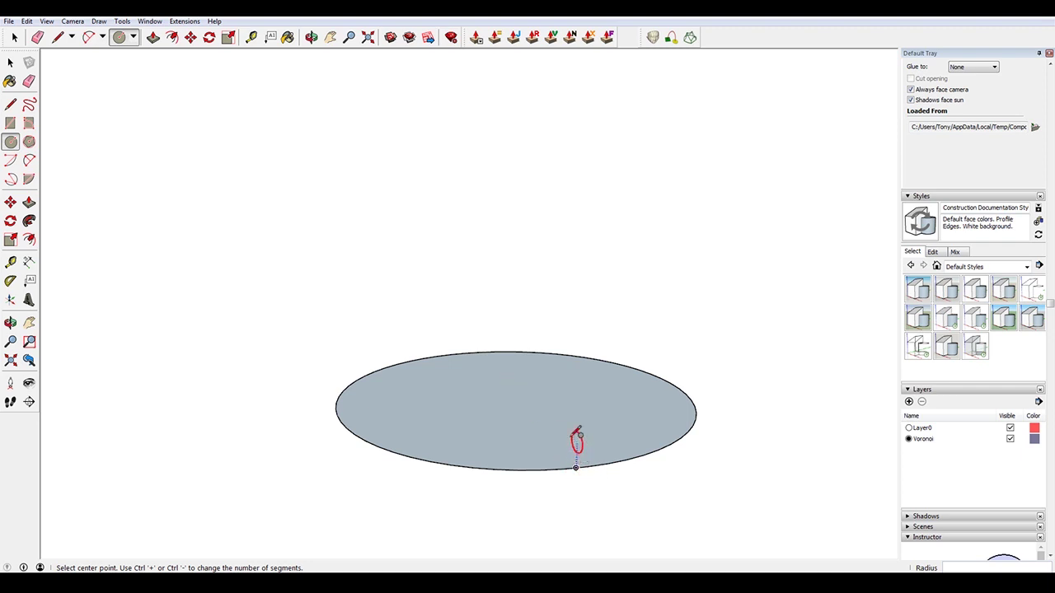
Start a circle at the disc's centre, then cancel it with Esc so the side count can be changed
click(513, 398)
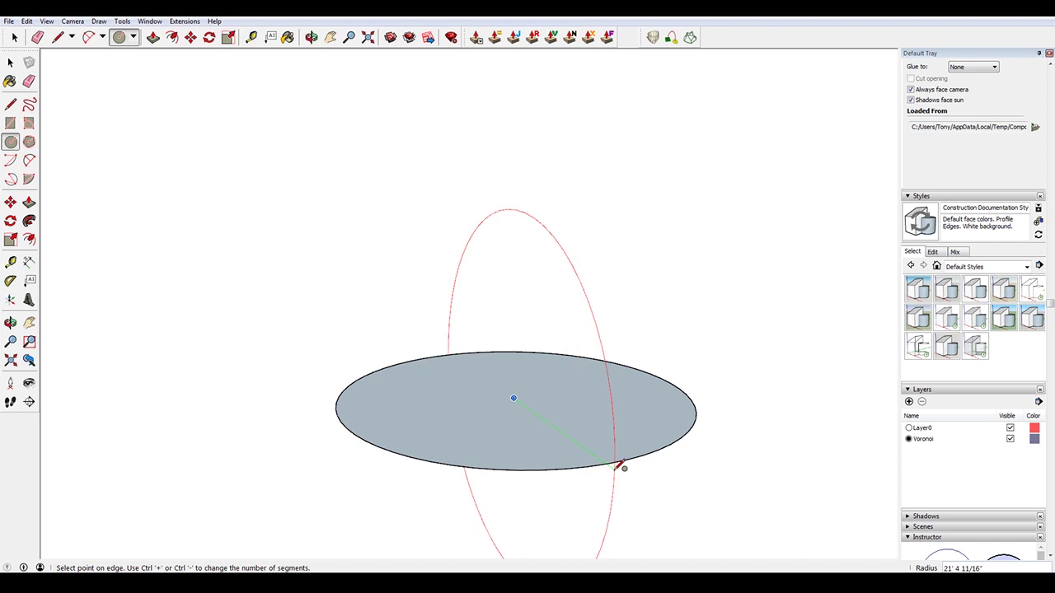
key(Escape)
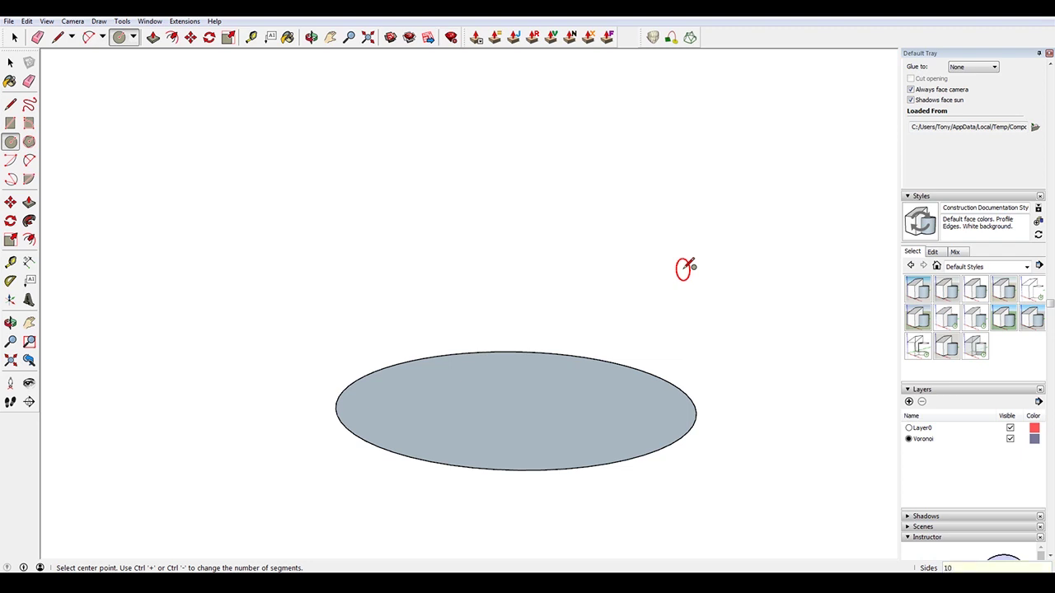
click(513, 398)
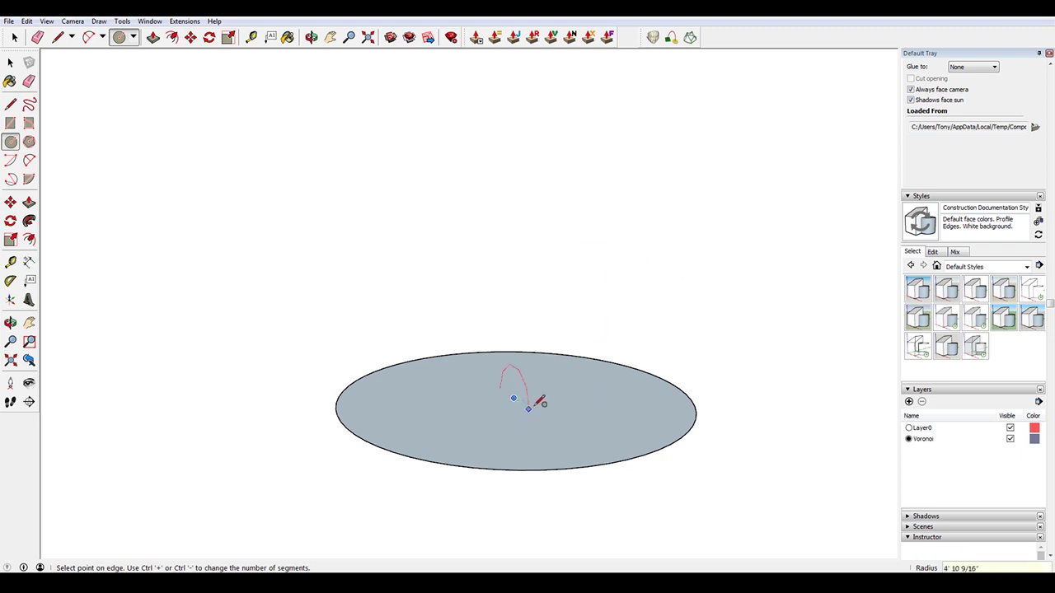
click(607, 463)
key(space)
click(482, 442)
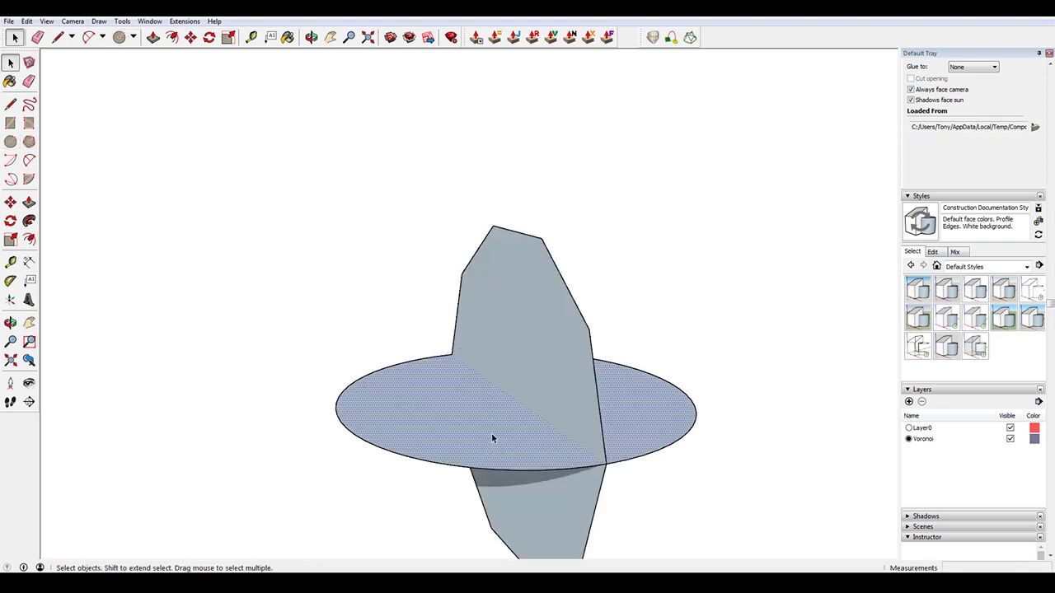
key(Delete)
drag(757, 488, 683, 405)
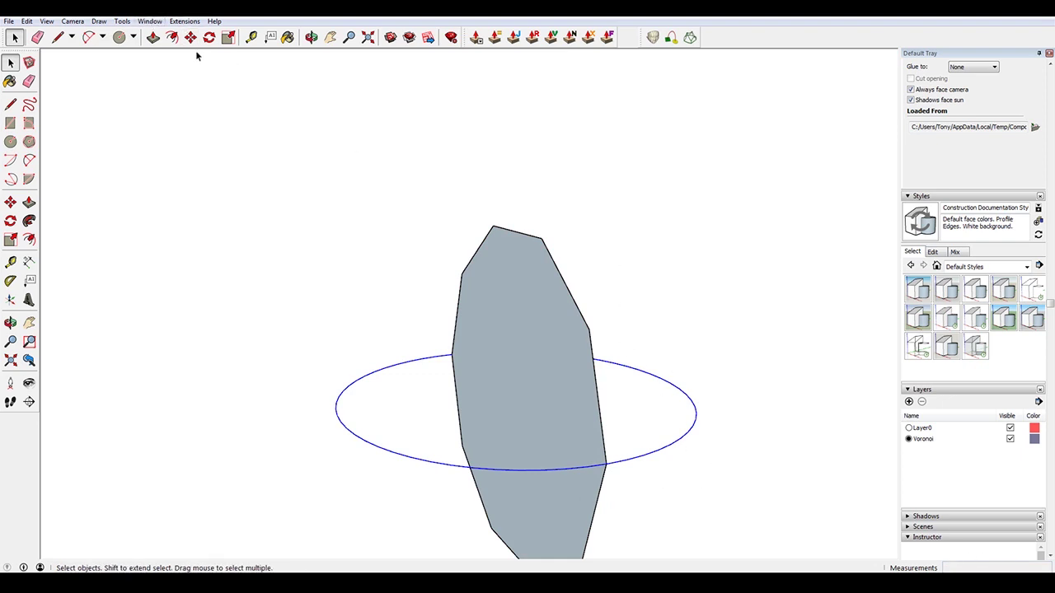
click(152, 24)
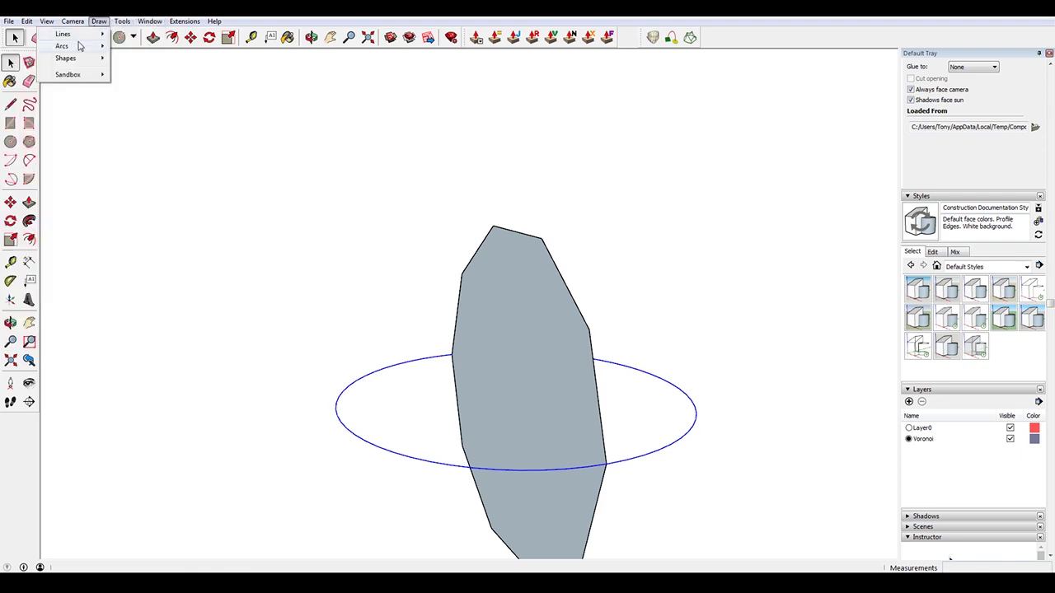
click(73, 127)
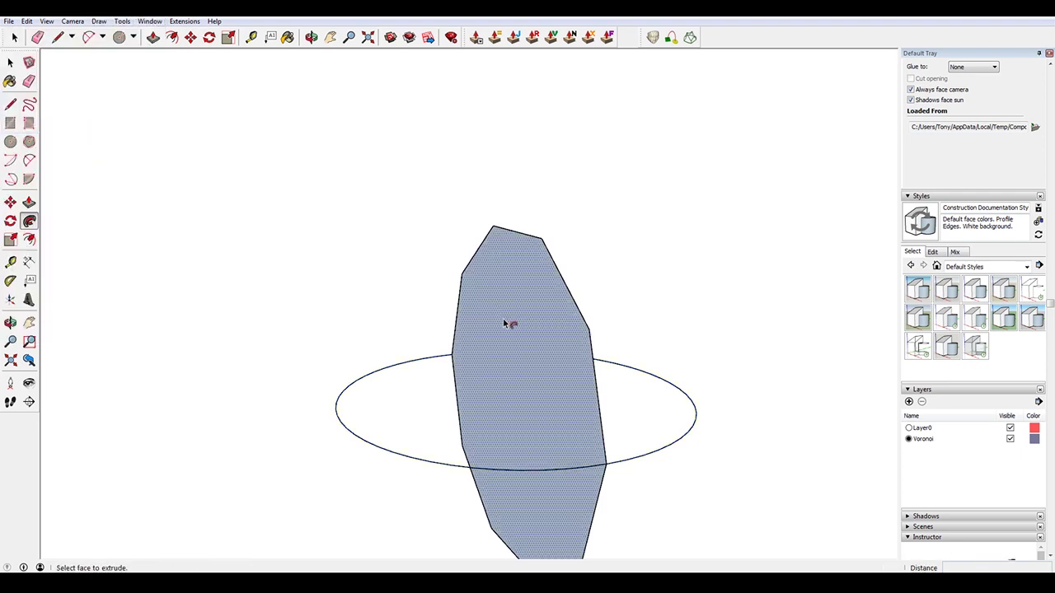
drag(511, 322, 678, 428)
mouse_move(453, 405)
middle_down()
mouse_move(445, 342)
mouse_move(546, 278)
mouse_move(695, 261)
mouse_move(758, 341)
mouse_move(569, 411)
mouse_move(357, 338)
mouse_move(413, 401)
middle_up()
scroll(464, 365, down, 2)
scroll(452, 426, up, 2)
key(ctrl+z)
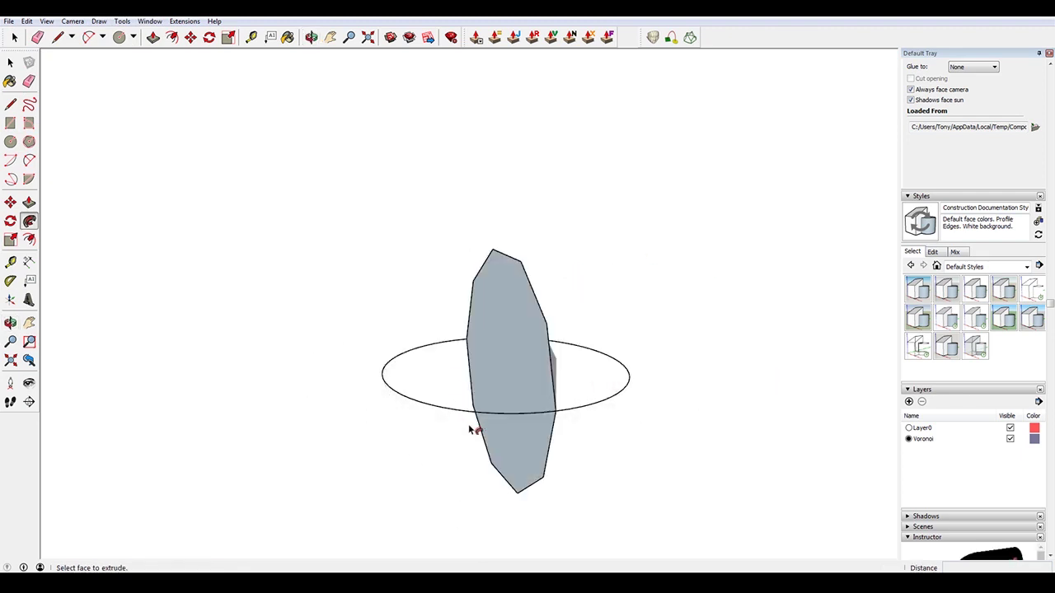
key(ctrl+z)
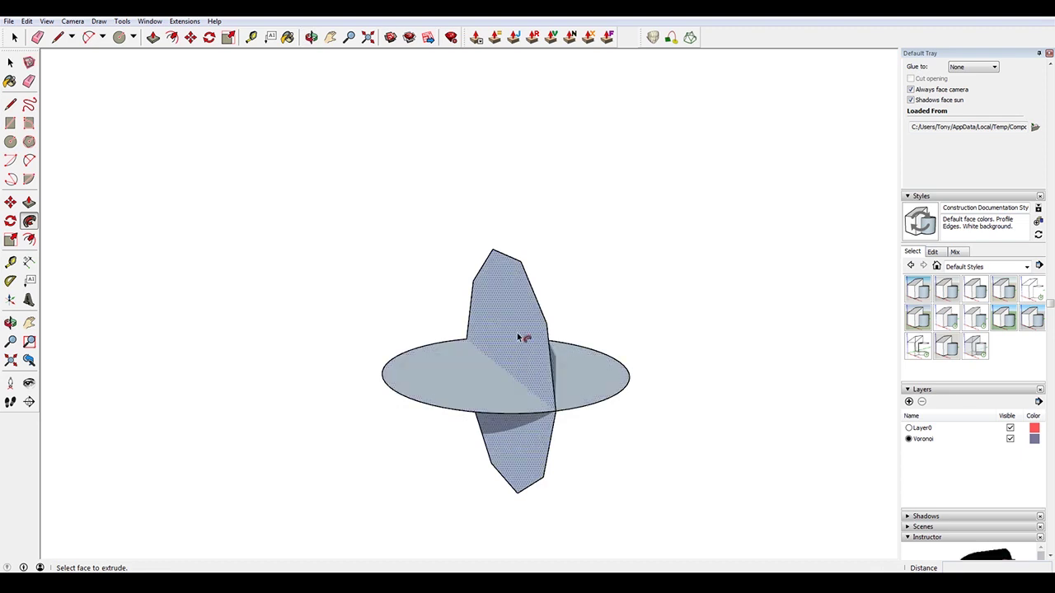
key(ctrl+z)
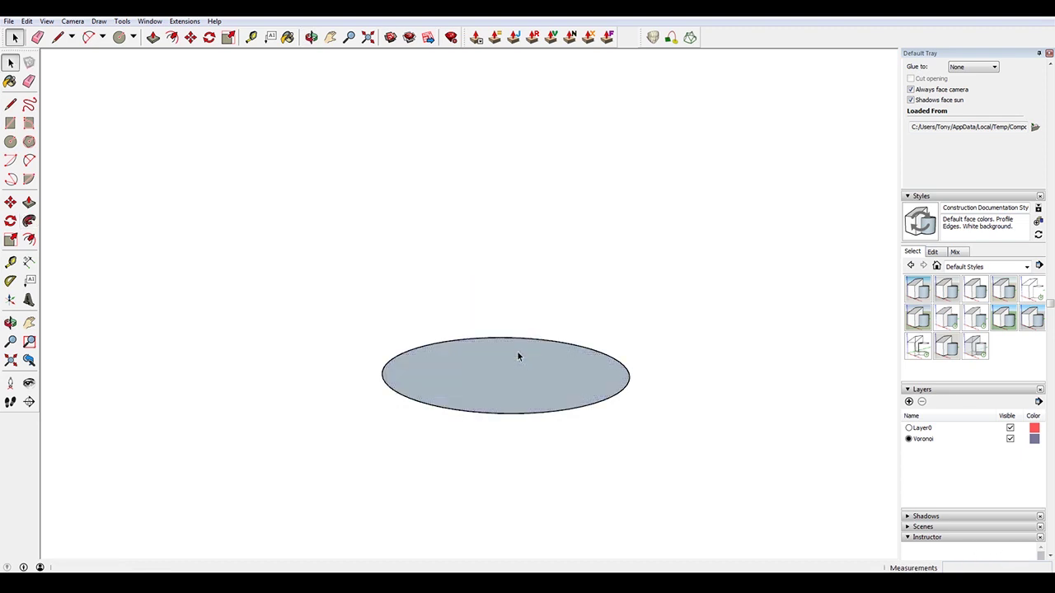
Delete the horizontal circle's face, leaving only its outline
key(space)
click(528, 367)
key(Delete)
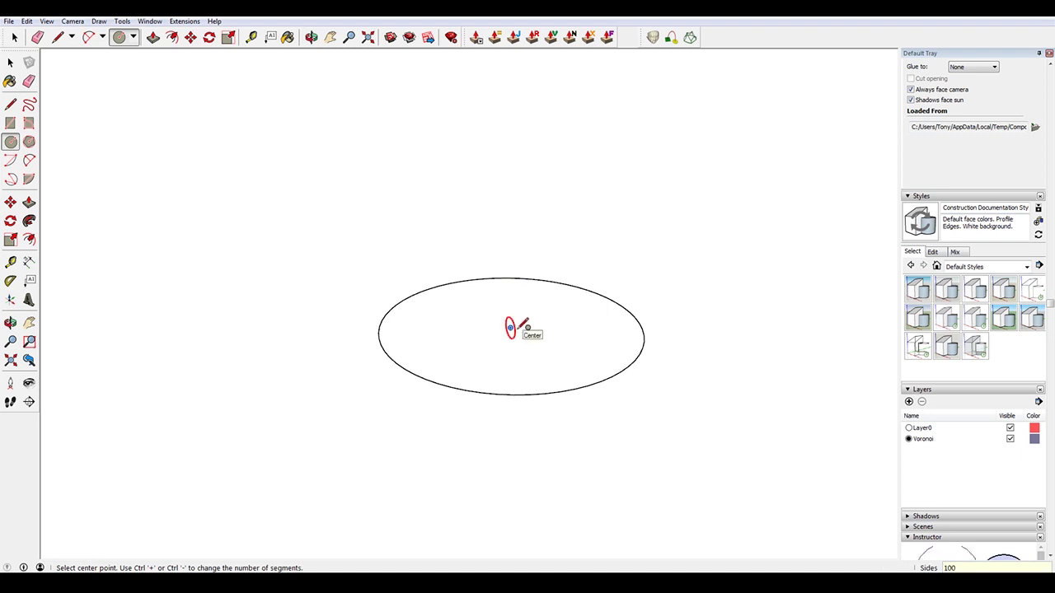
Draw a 100-sided vertical circle from the outline's centre to its edge
click(510, 328)
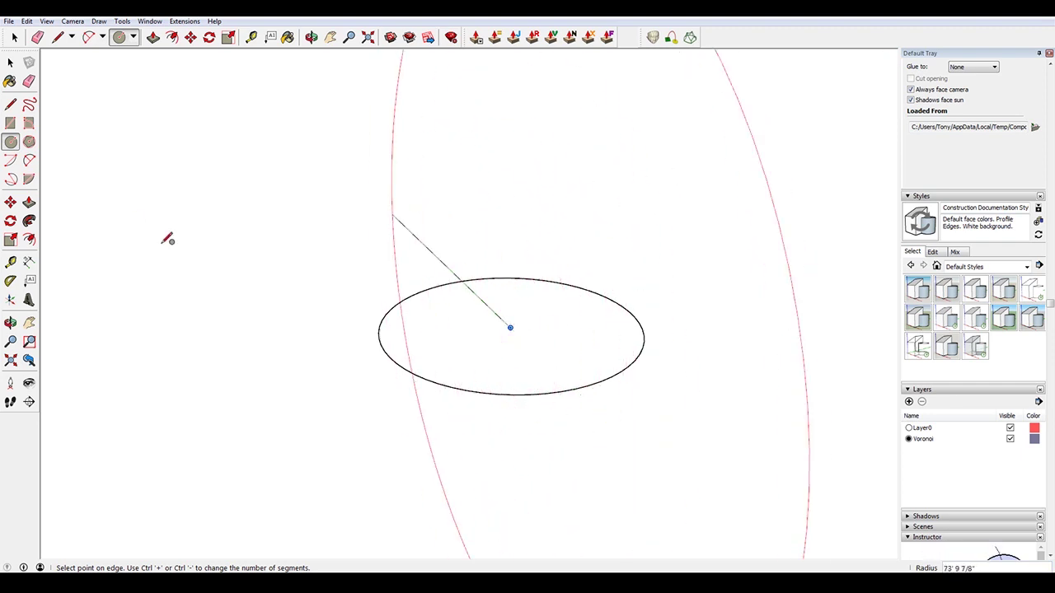
click(579, 388)
mouse_move(661, 437)
middle_down()
mouse_move(608, 370)
mouse_move(768, 327)
mouse_move(536, 404)
mouse_move(565, 337)
middle_up()
Sweep the vertical circle along the horizontal circle path with Follow Me to form a sphere
key(space)
drag(694, 388, 631, 302)
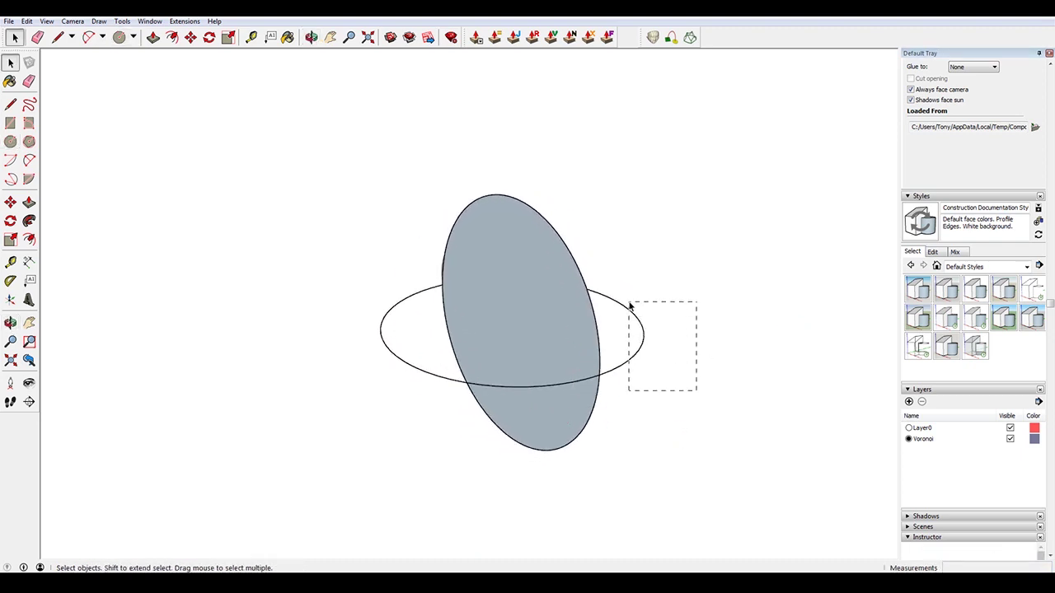
click(96, 22)
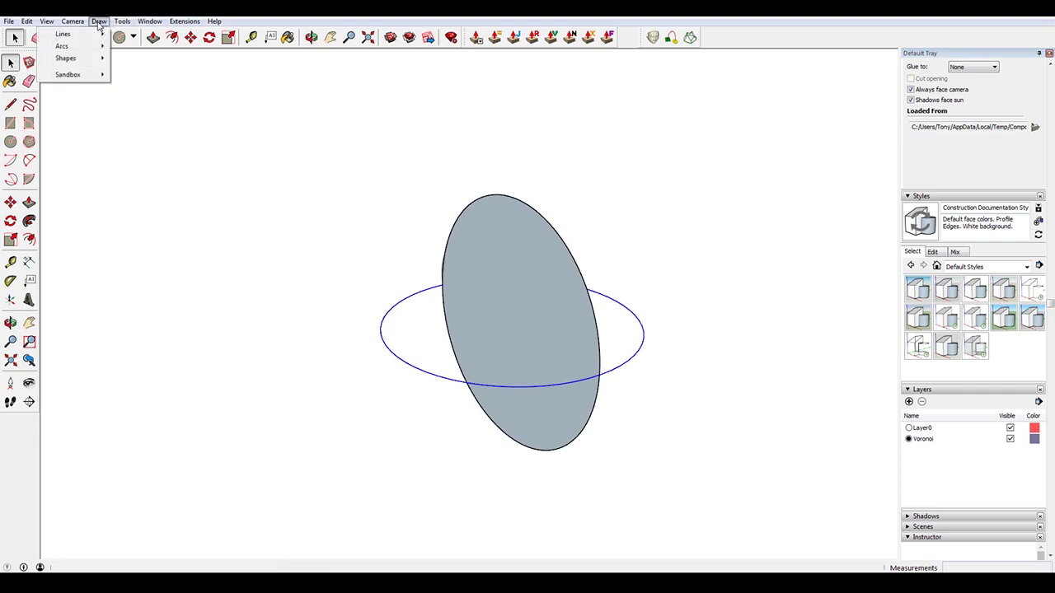
click(61, 137)
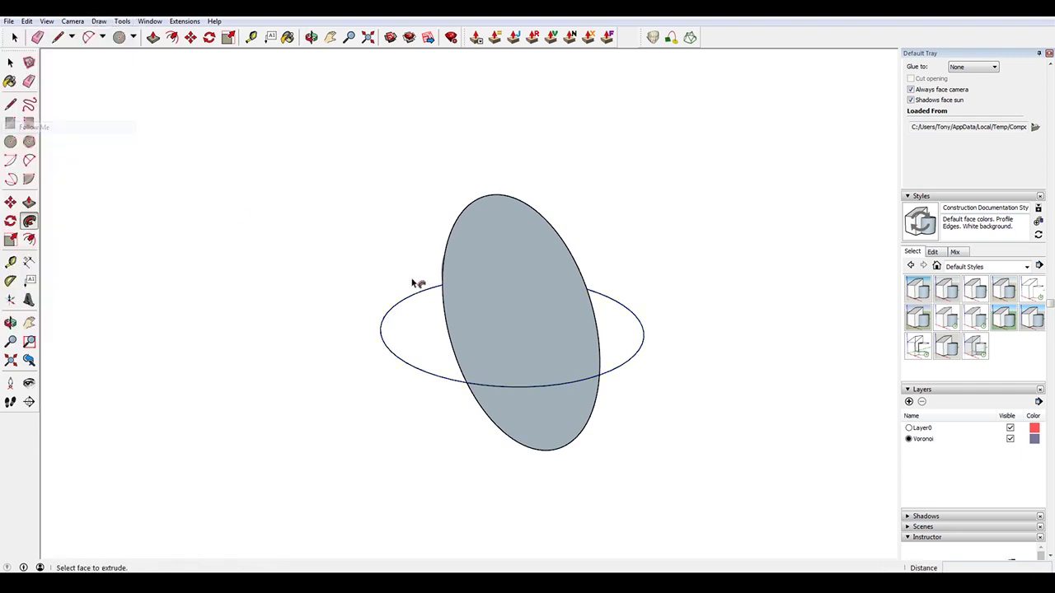
click(565, 332)
Orbit around the new sphere, briefly selecting its equator edge, to check its smoothness
key(o)
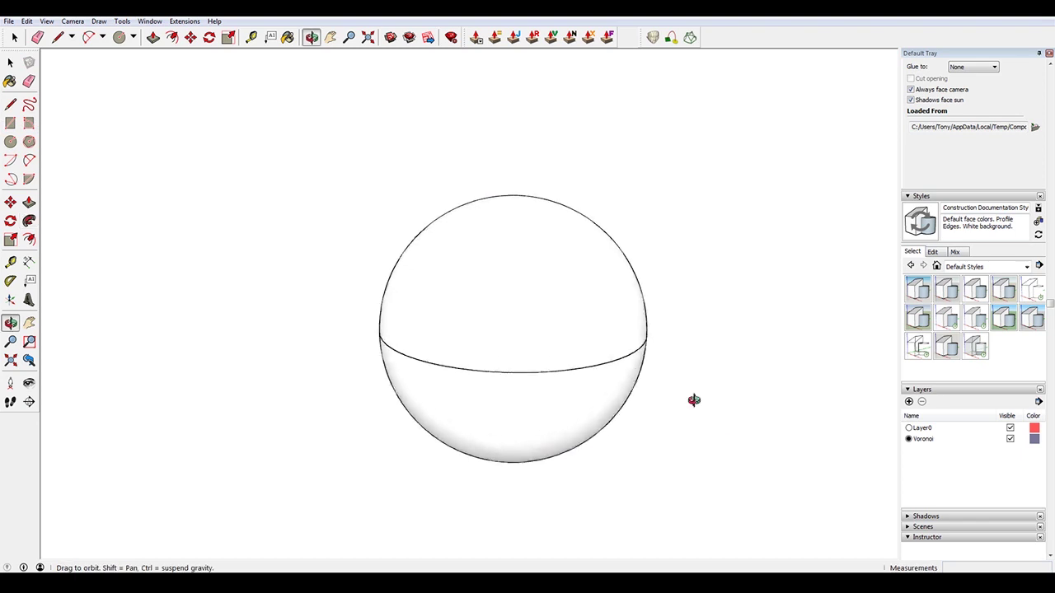
mouse_move(694, 399)
mouse_down()
mouse_move(384, 285)
mouse_move(256, 318)
mouse_move(457, 404)
mouse_move(494, 448)
mouse_up()
key(p)
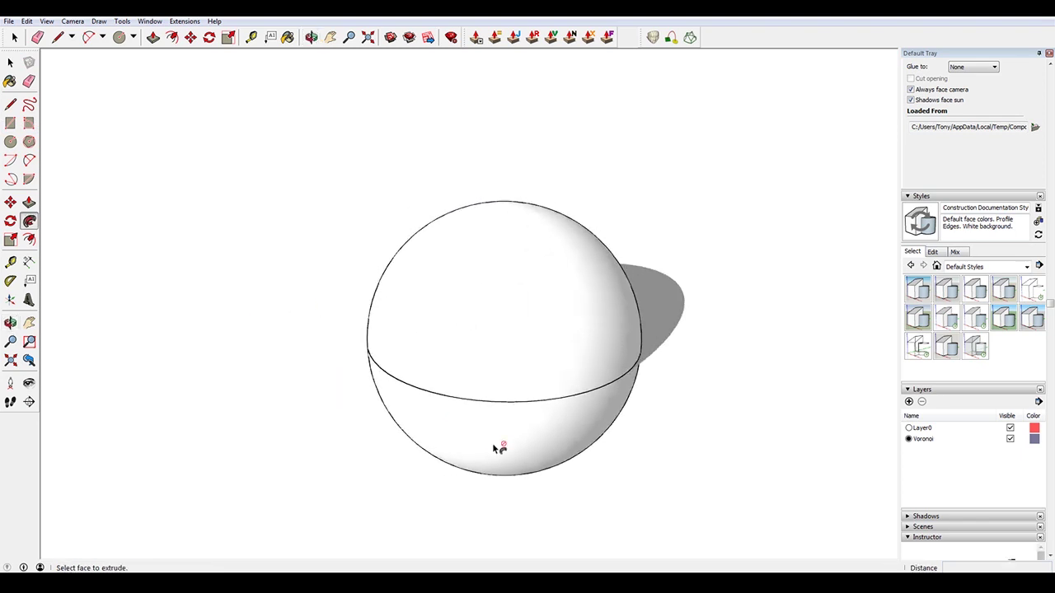
key(space)
click(518, 404)
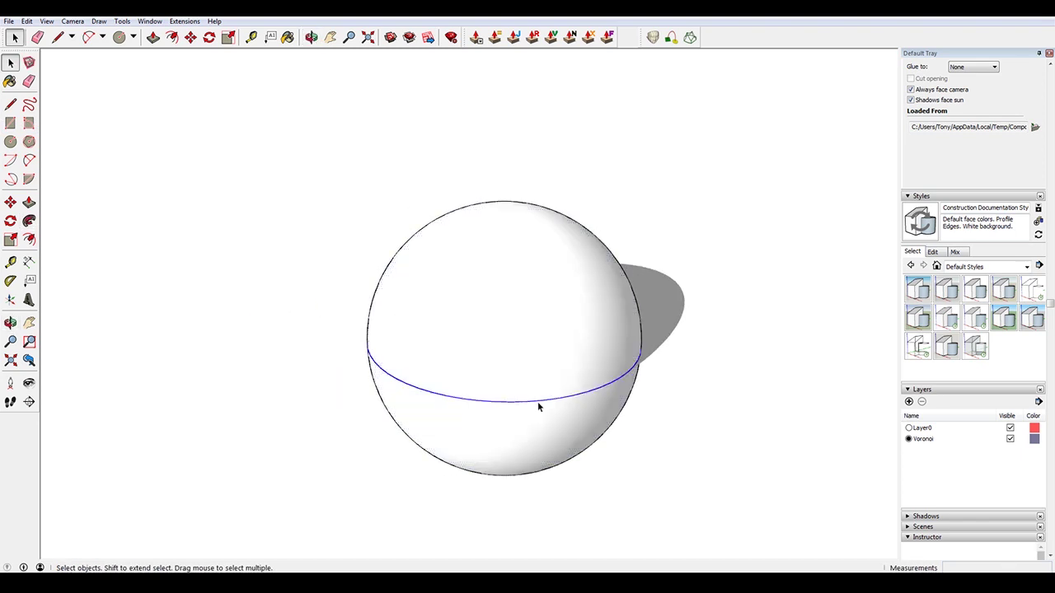
middle_drag(690, 437, 540, 381)
click(689, 429)
mouse_move(690, 428)
middle_down()
mouse_move(506, 351)
mouse_move(334, 318)
mouse_move(455, 375)
mouse_move(725, 426)
middle_up()
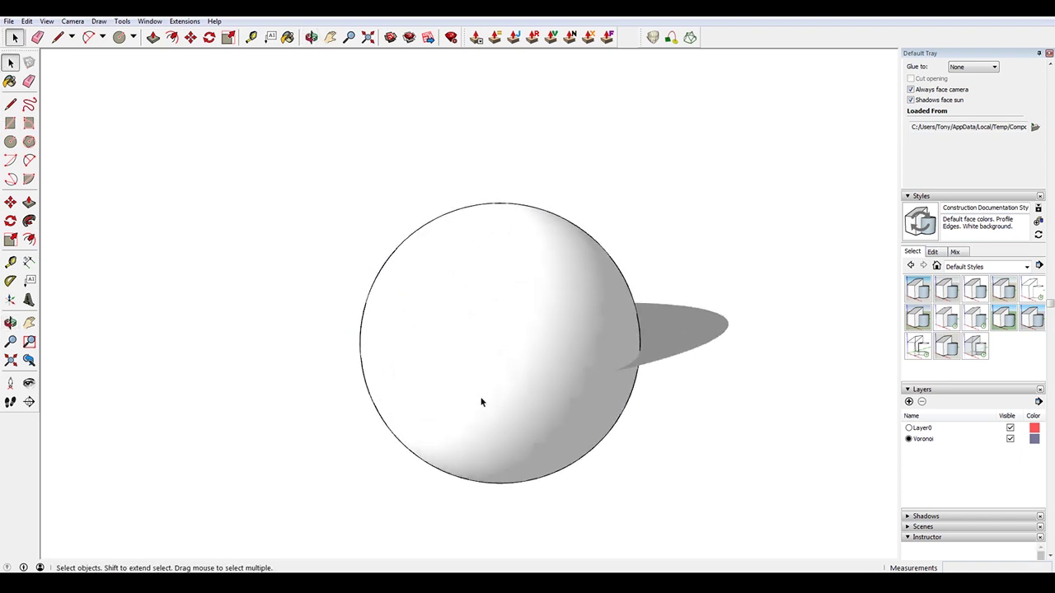
mouse_move(483, 401)
middle_down()
mouse_move(552, 426)
mouse_move(642, 410)
middle_up()
Zoom and orbit to view the sphere from other sides
scroll(613, 297, up, 3)
scroll(596, 289, up, 2)
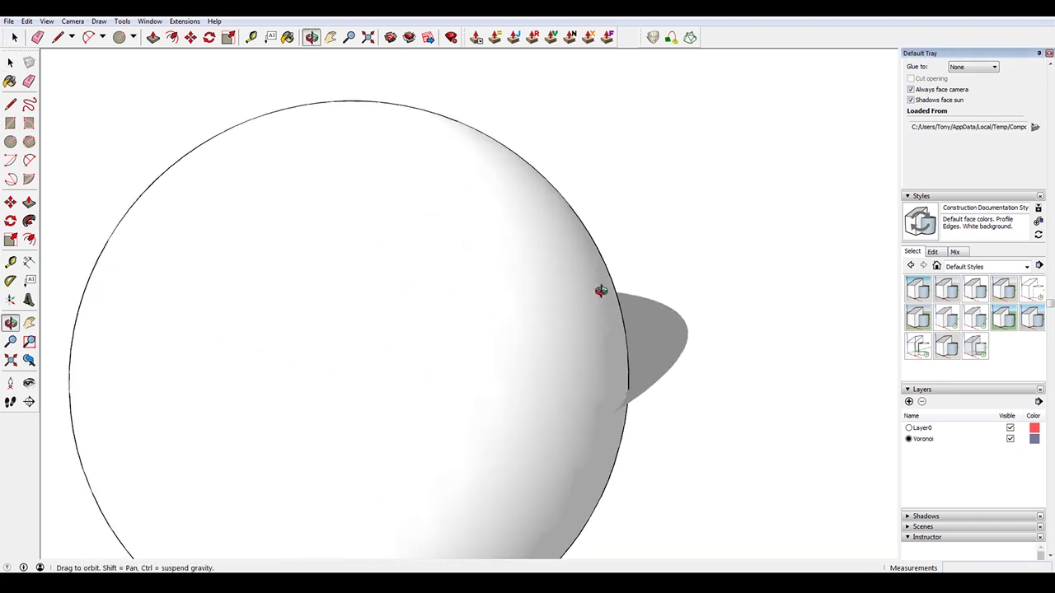
mouse_move(596, 290)
middle_down()
mouse_move(349, 254)
mouse_move(590, 173)
middle_up()
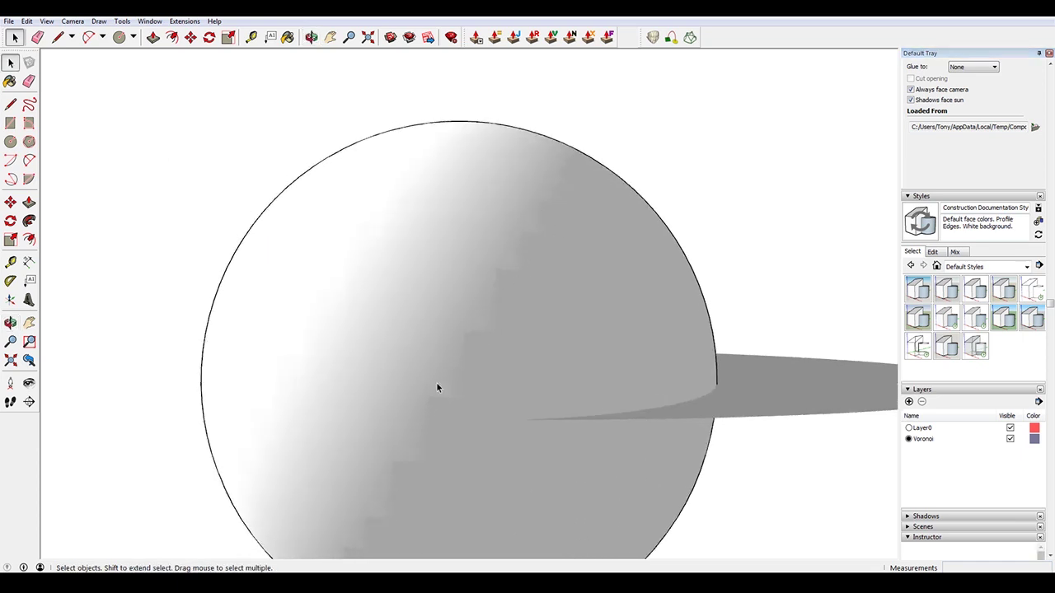
scroll(623, 401, down, 5)
mouse_move(613, 414)
middle_down()
mouse_move(601, 394)
mouse_move(282, 395)
mouse_move(617, 440)
mouse_move(587, 441)
middle_up()
scroll(376, 428, down, 2)
scroll(583, 426, down, 2)
scroll(582, 431, down, 1)
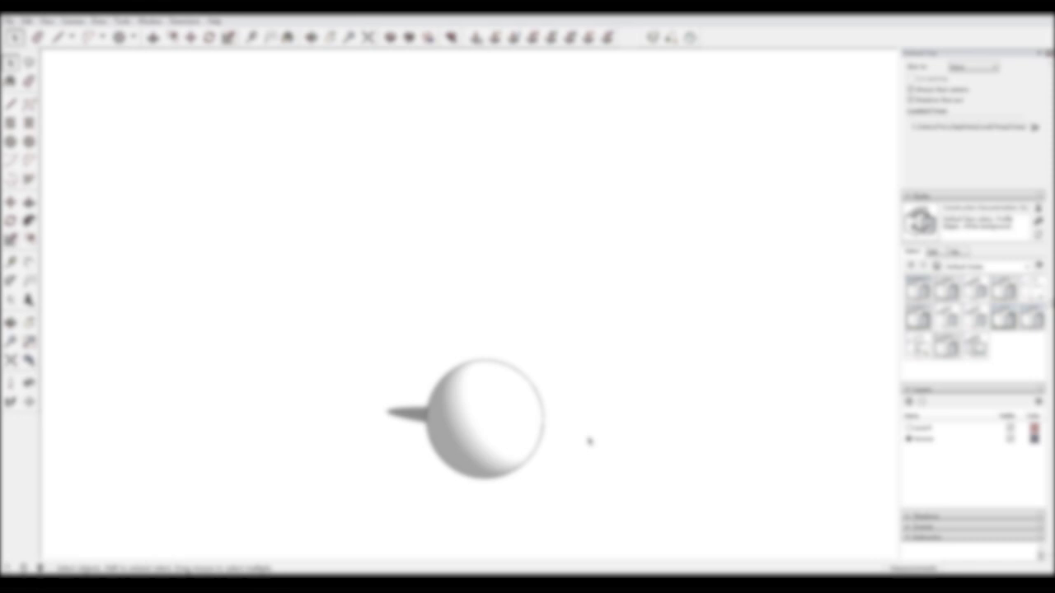
scroll(584, 428, up, 1)
scroll(584, 428, up, 3)
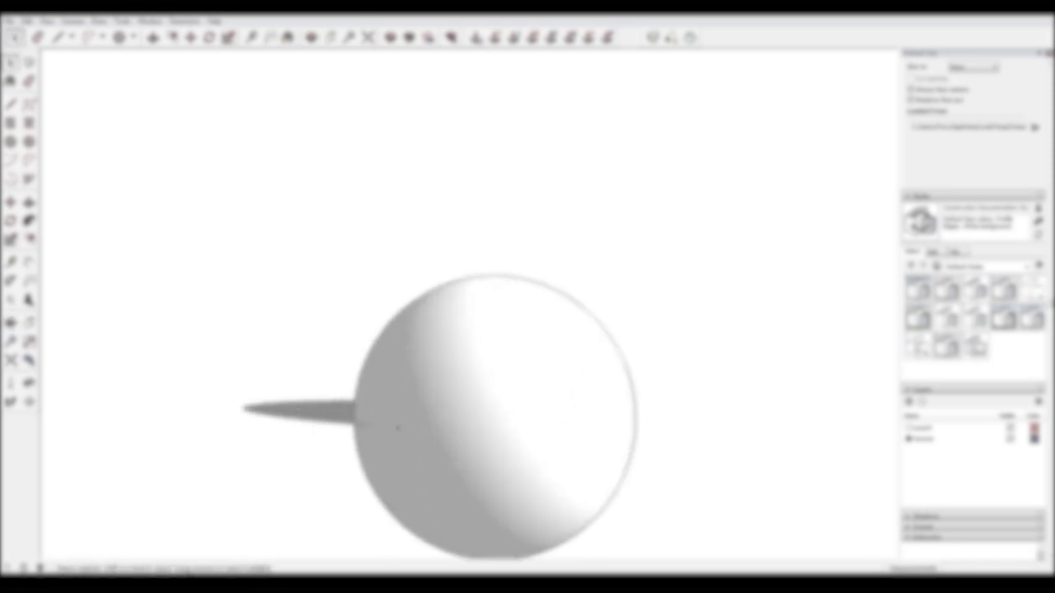
mouse_move(575, 437)
middle_down()
mouse_move(263, 410)
mouse_move(560, 396)
middle_up()
scroll(560, 400, up, 3)
scroll(561, 399, up, 1)
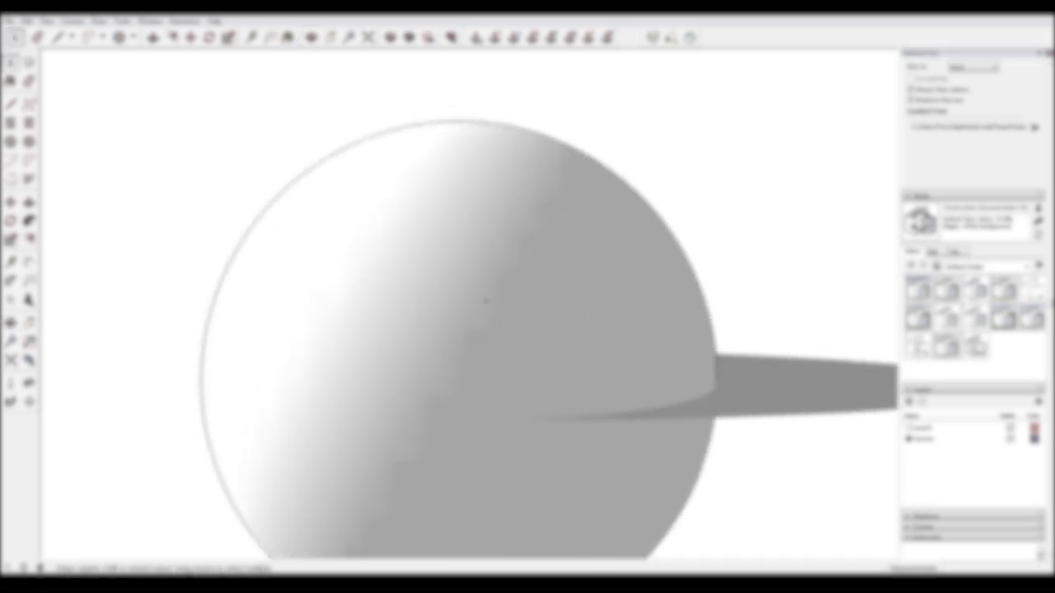